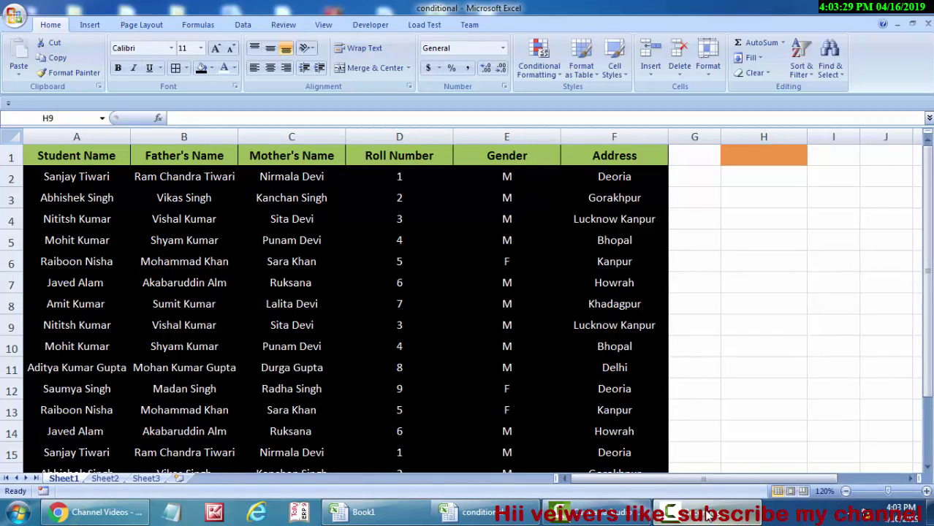
Bring the workbook forward and look over the student table and cells G1 and H1.
left_click(844, 249)
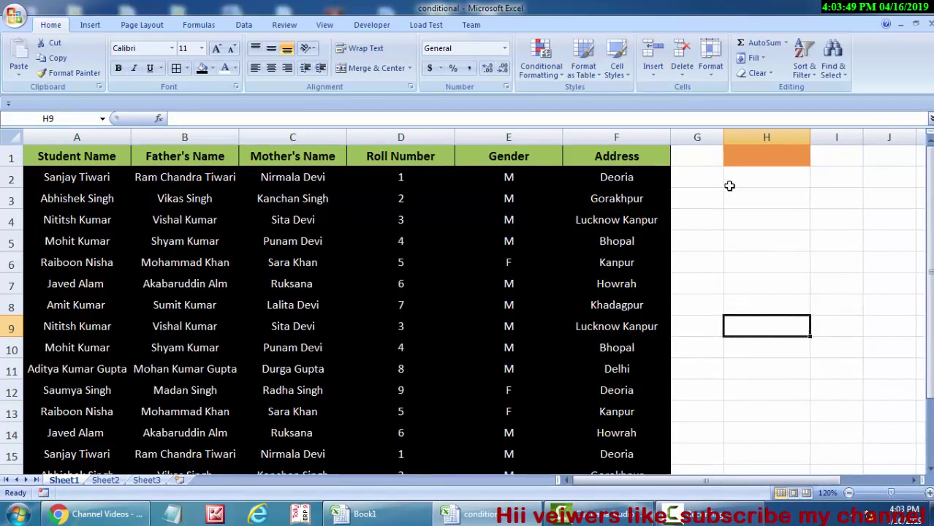
left_click(761, 160)
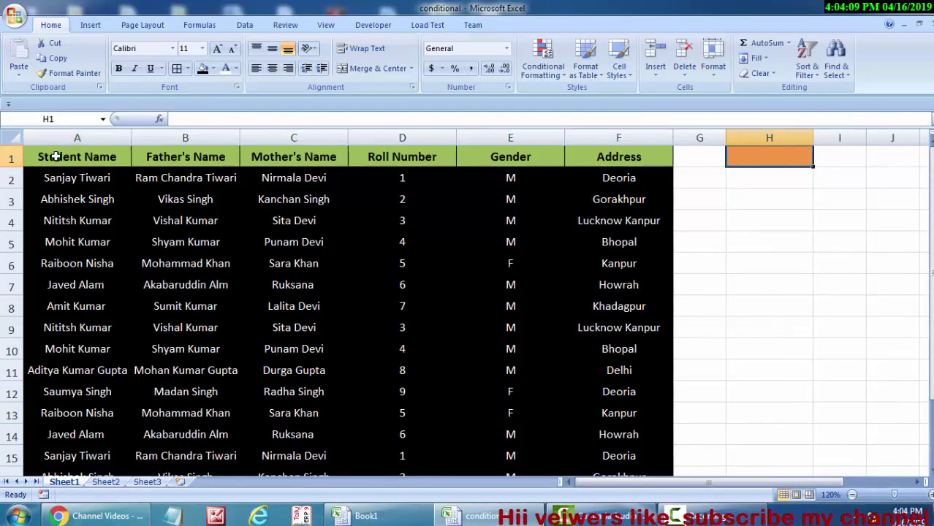
mouse_move(58, 154)
left_mouse_down()
mouse_move(516, 350)
mouse_move(607, 414)
mouse_move(607, 435)
left_mouse_up()
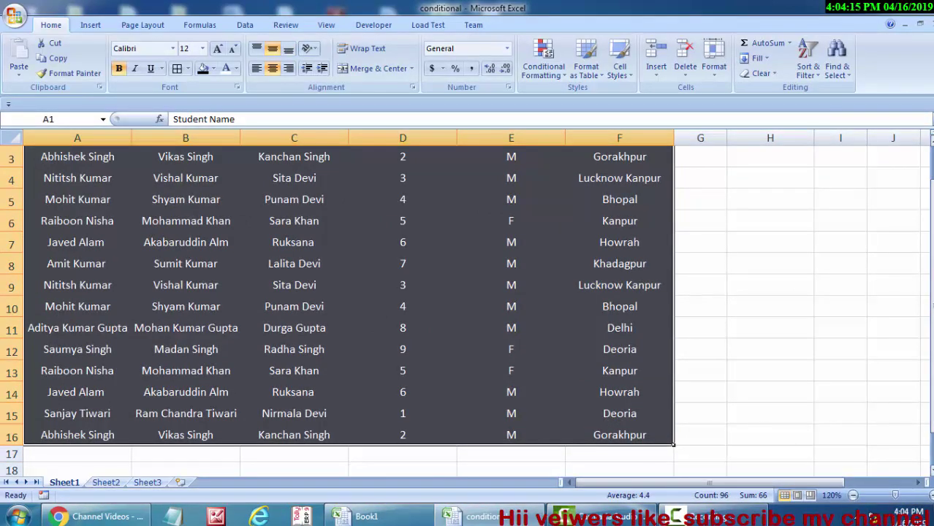
left_click_drag(930, 165, 930, 150)
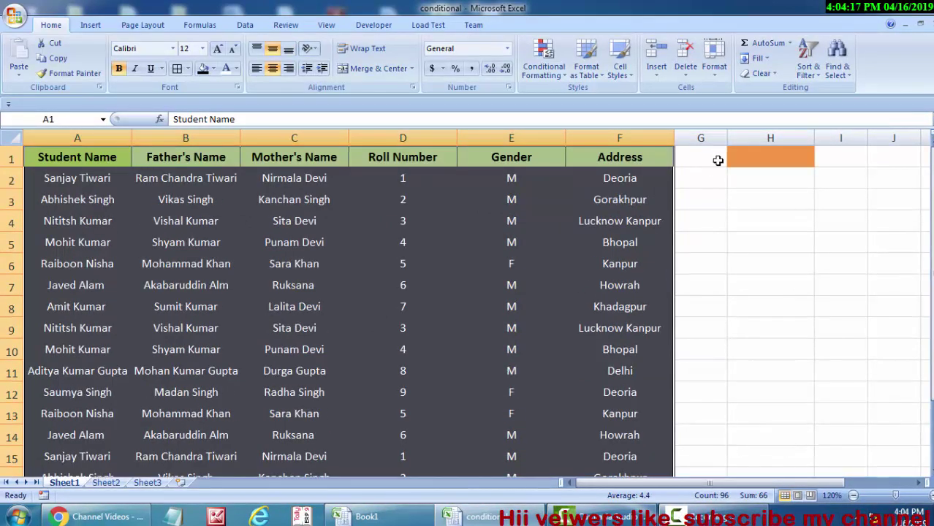
left_click(717, 160)
left_click_drag(726, 155, 759, 159)
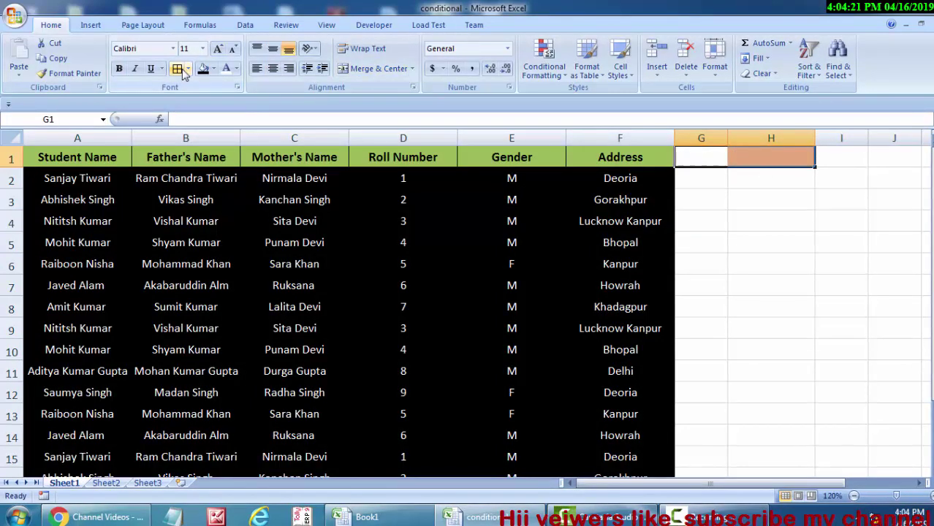
left_click(697, 158)
double_click(697, 158)
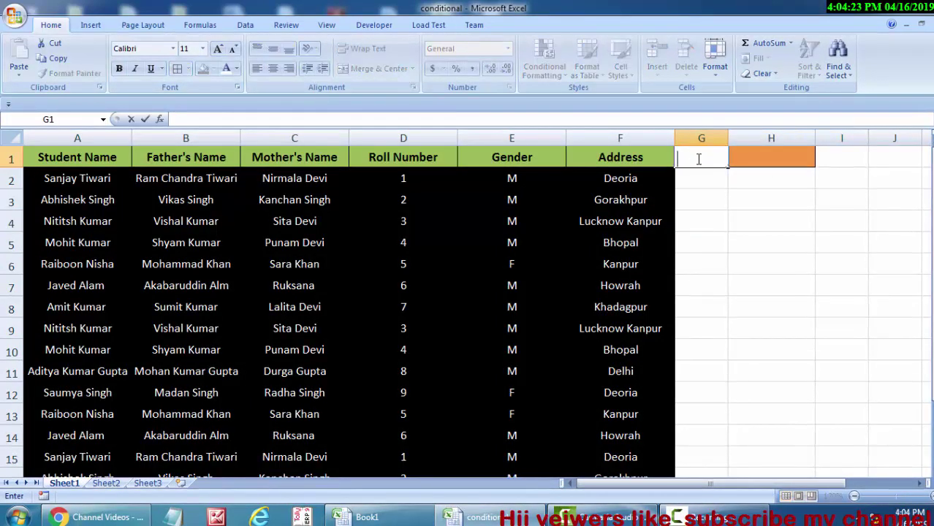
double_click(753, 204)
key("Escape")
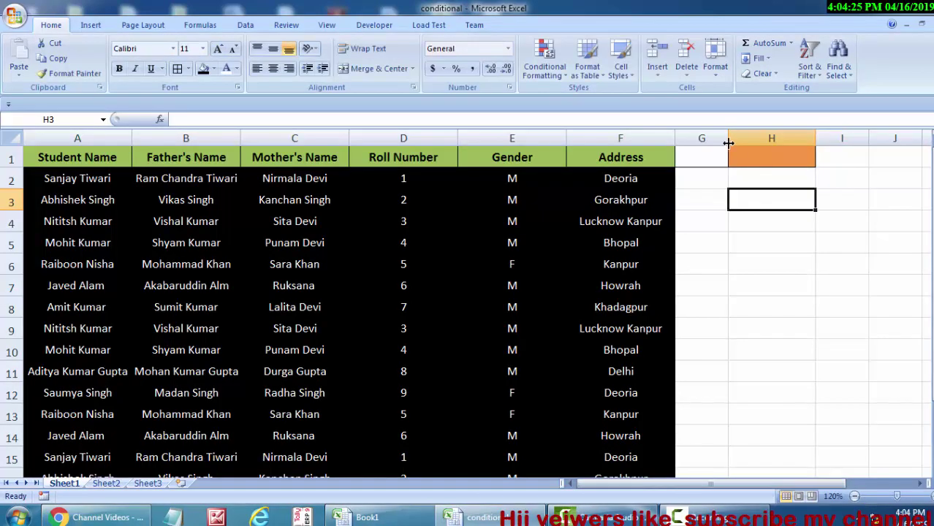
Widen column G to 12.00 and label cell G1 'Search' beside the search cell H1.
left_click_drag(729, 143, 749, 164)
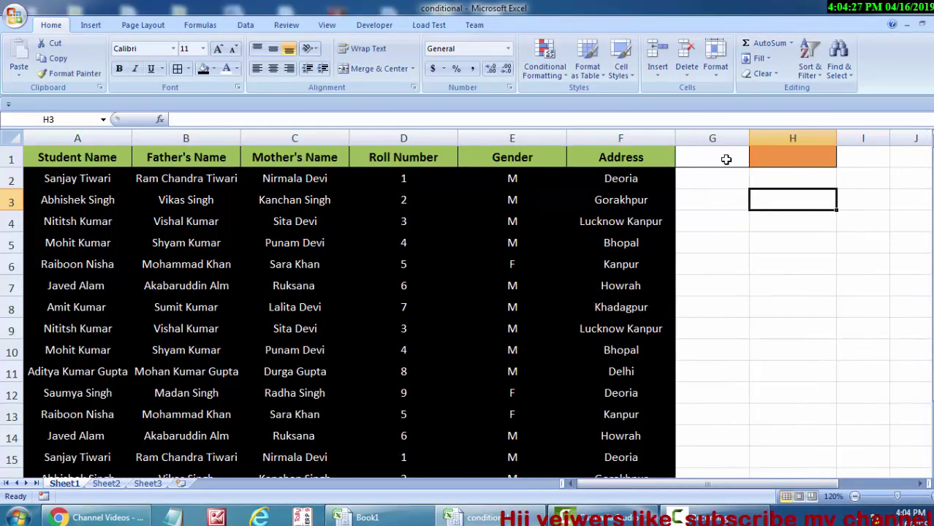
left_click(716, 159)
type("Search")
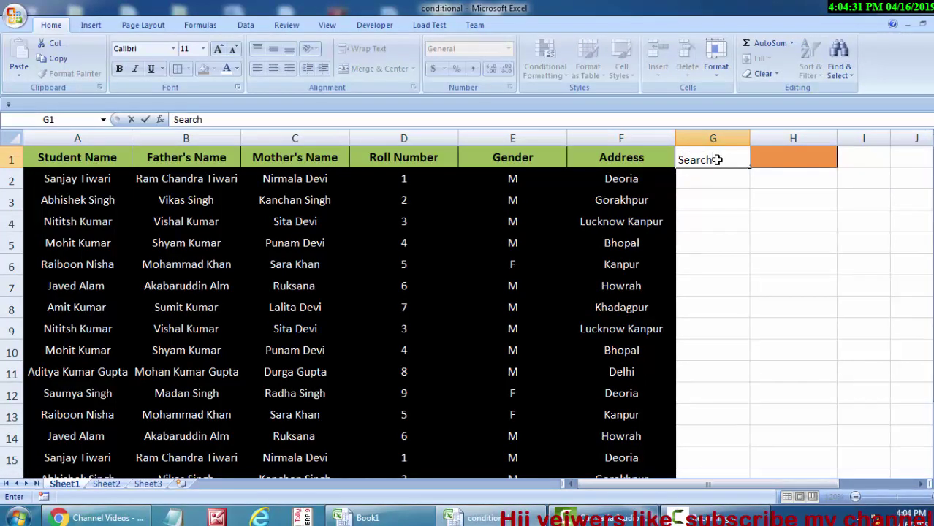
left_click(713, 222)
left_click(786, 155)
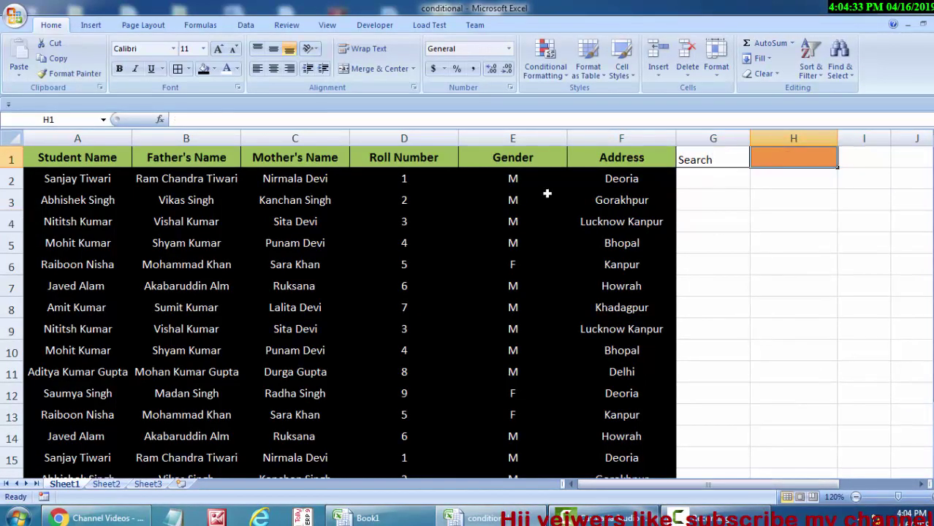
Select the student table A1:F16 and start a new Conditional Formatting rule.
left_click_drag(66, 158, 607, 483)
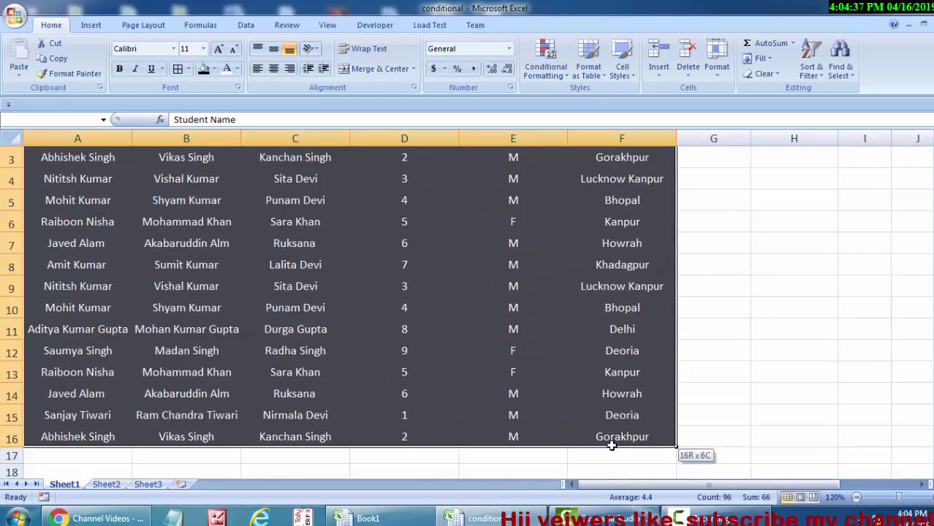
left_click_drag(612, 442, 612, 441)
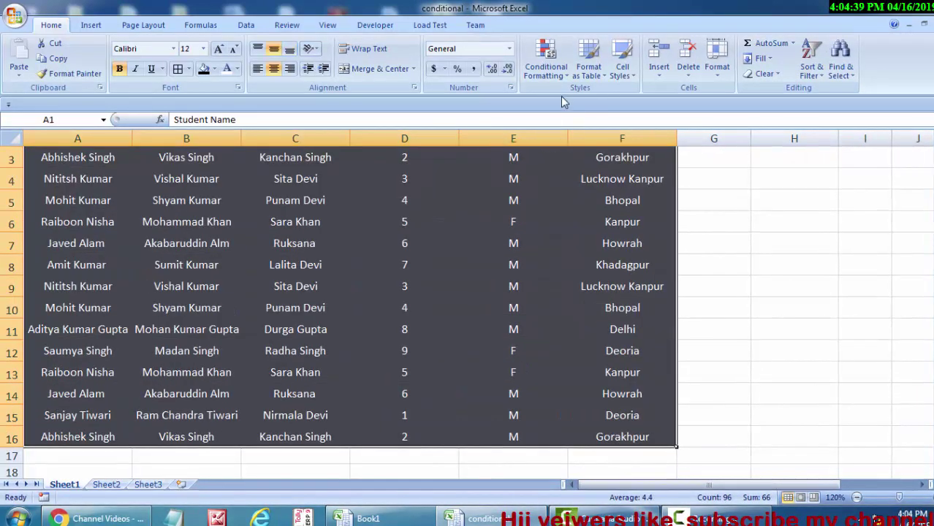
left_click(545, 64)
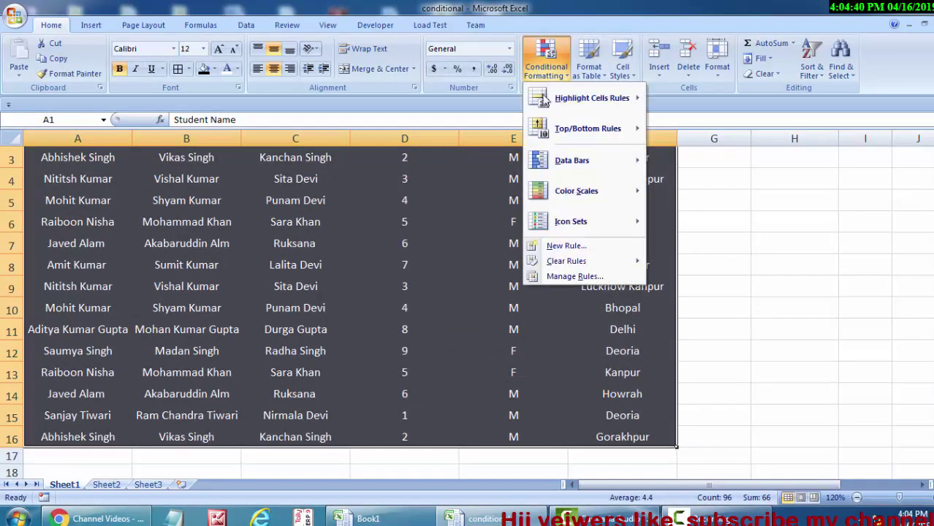
left_click(566, 246)
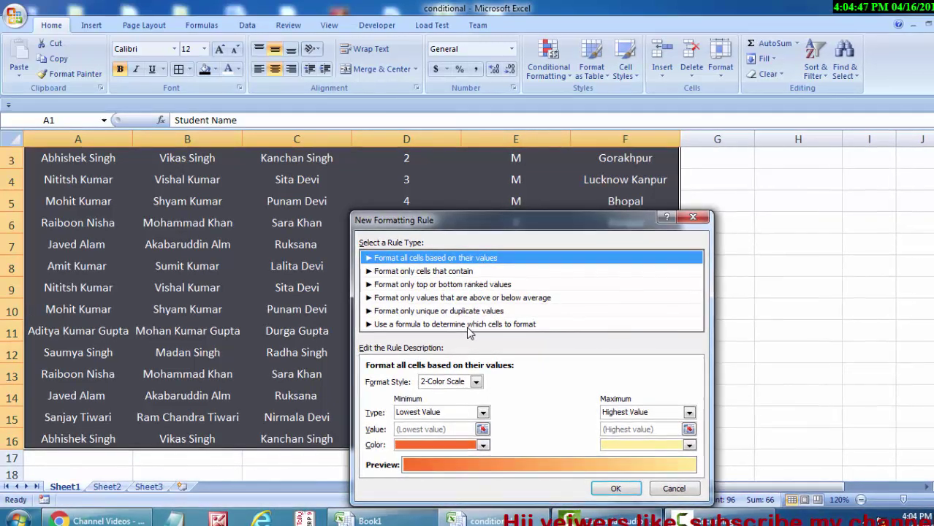
Pick 'Use a formula to determine which cells to format' and begin the formula with =search.
left_click(469, 326)
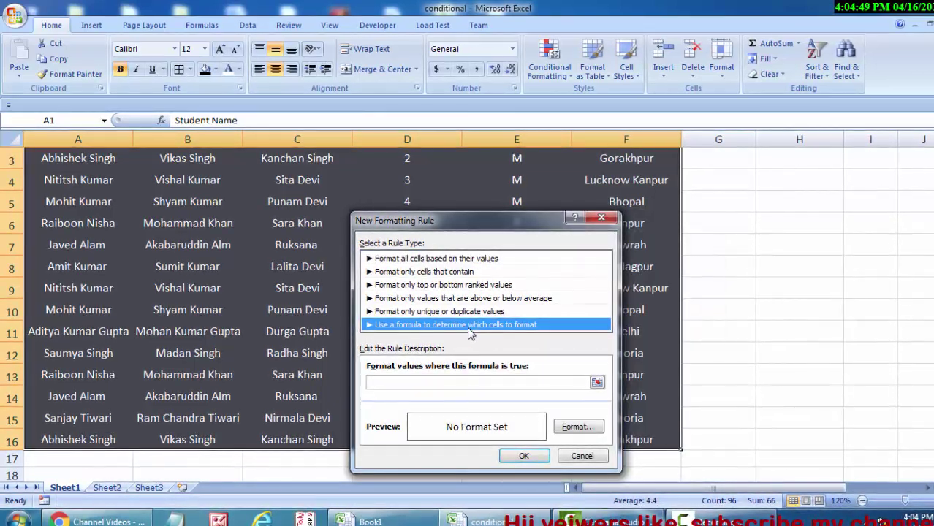
left_click(446, 382)
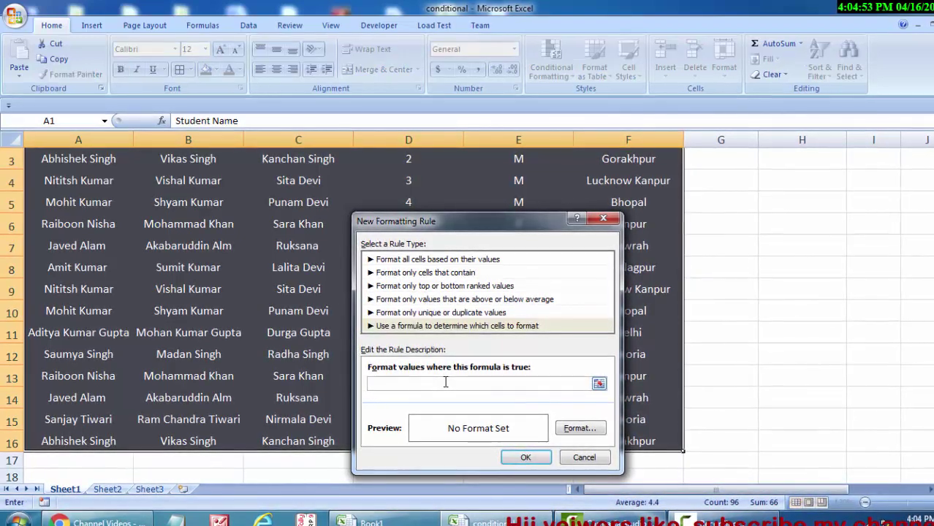
type("=sear")
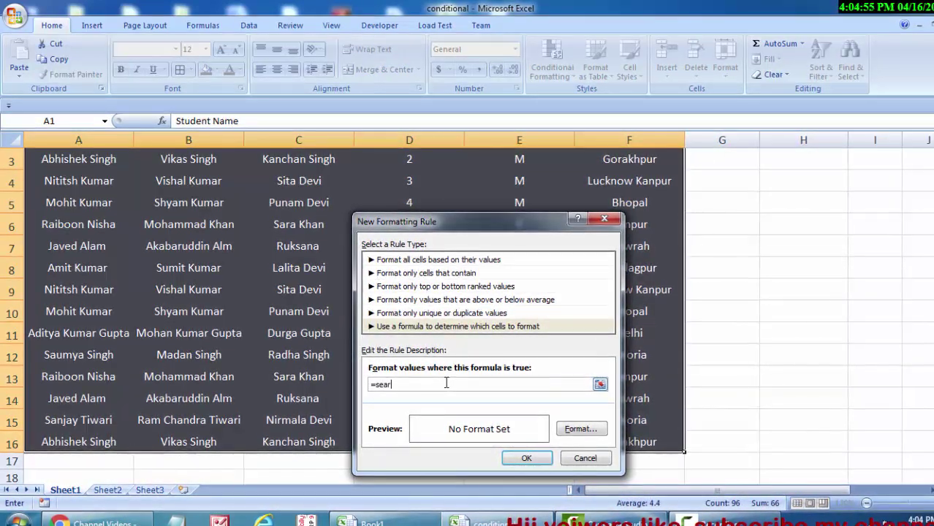
type("ch(")
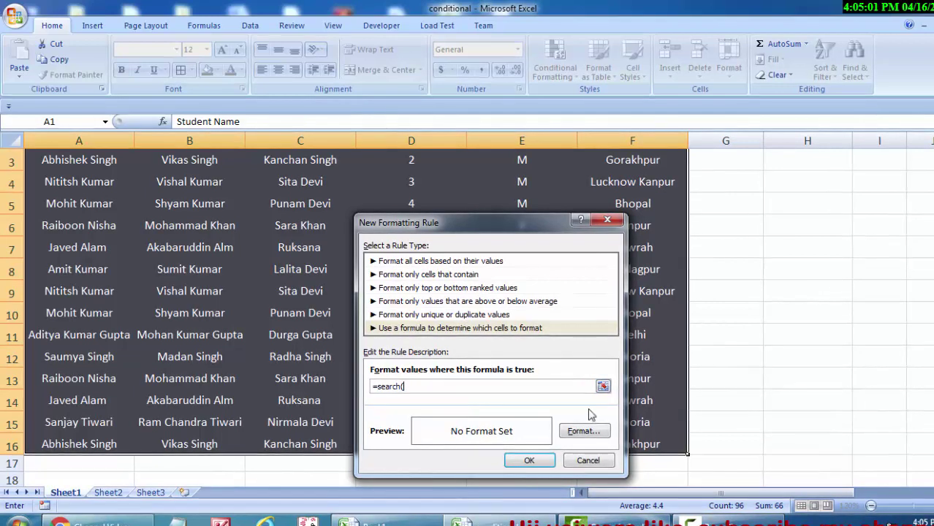
scroll(840, 256, "up", 1)
scroll(840, 256, "up", 1)
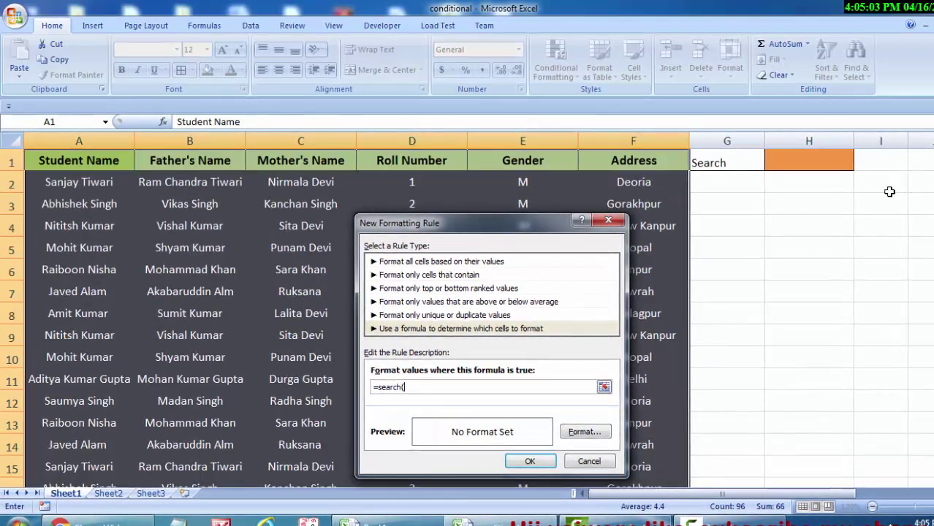
Extend the formula to =search($H$1,$A1&, with H1 absolute and the column A row relative.
left_click(819, 162)
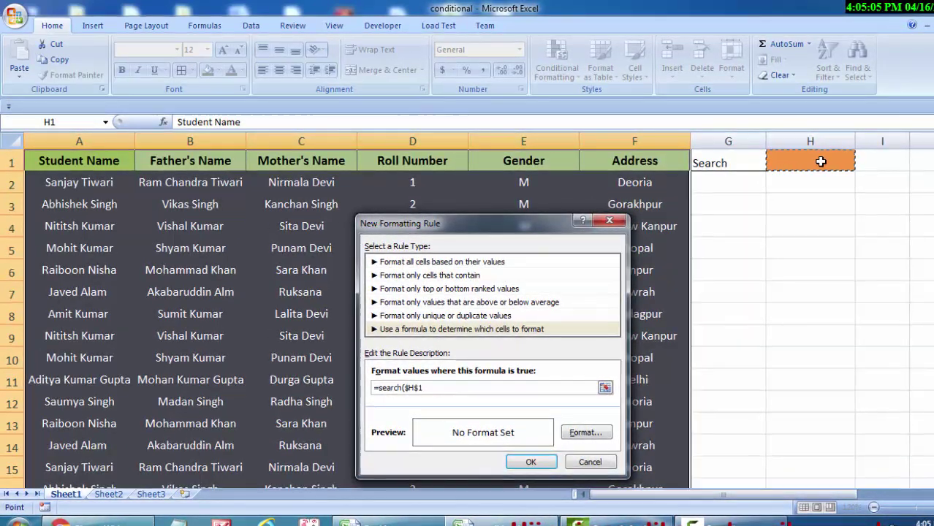
type(",")
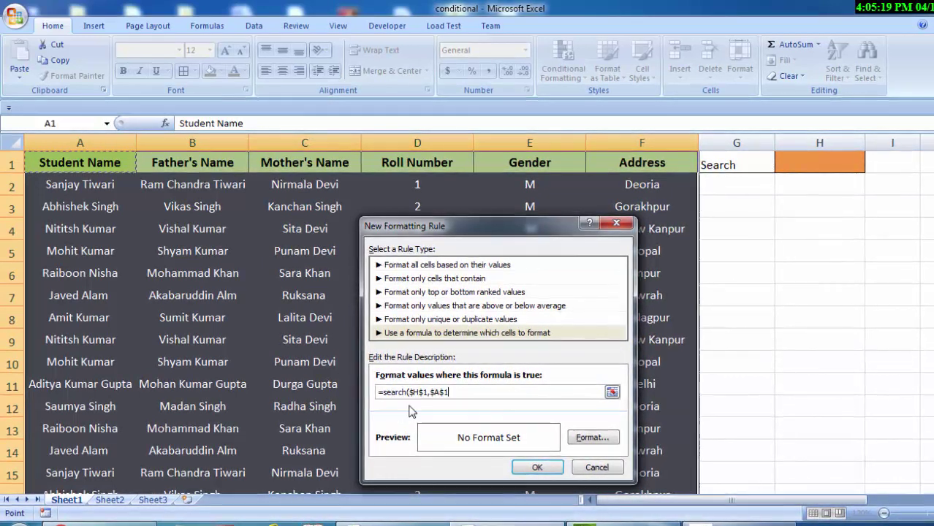
left_click(442, 395)
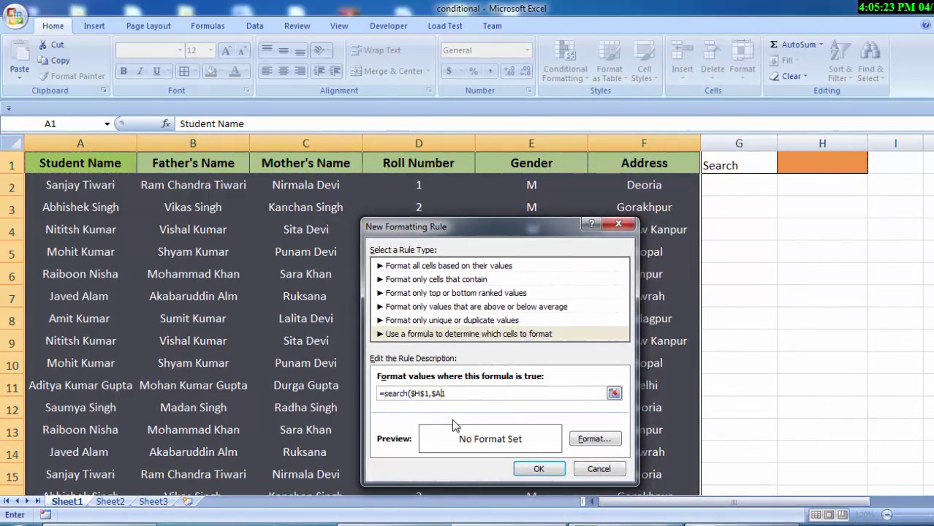
key("BackSpace")
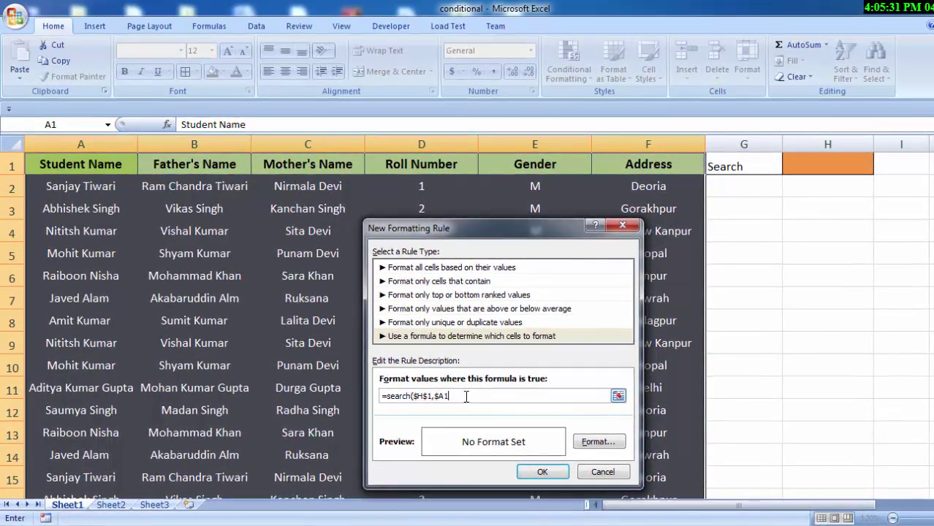
type("&")
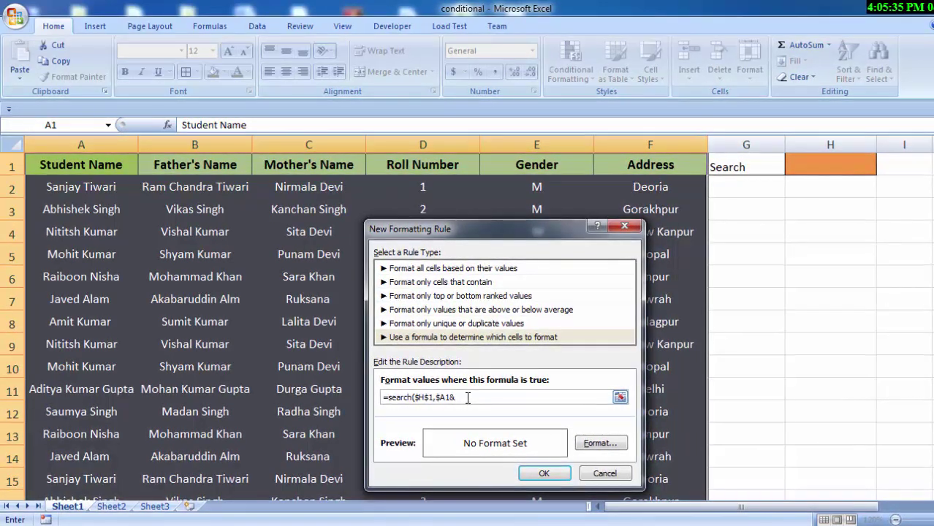
Try adding the Father's Name reference, then trim the formula back to the $H$1 search term.
left_click(184, 165)
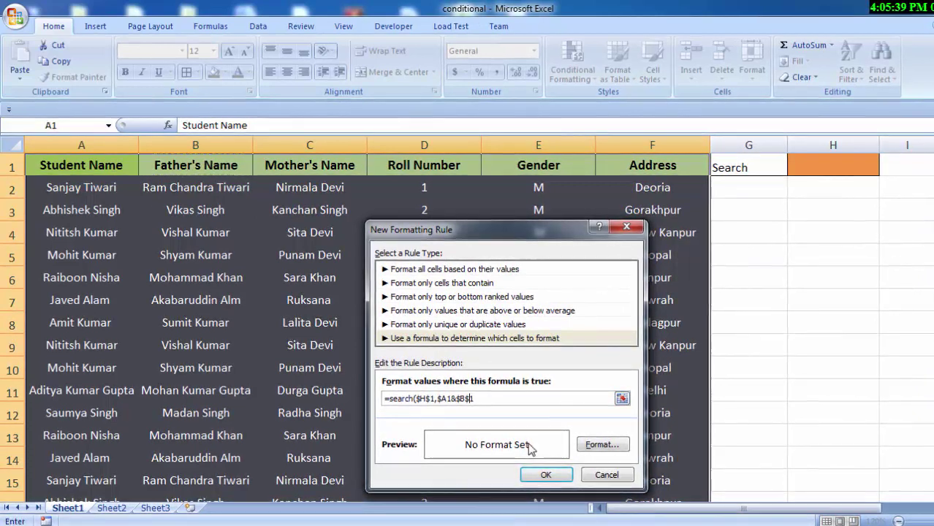
key("F4")
key("F4")
type("&")
key("Right")
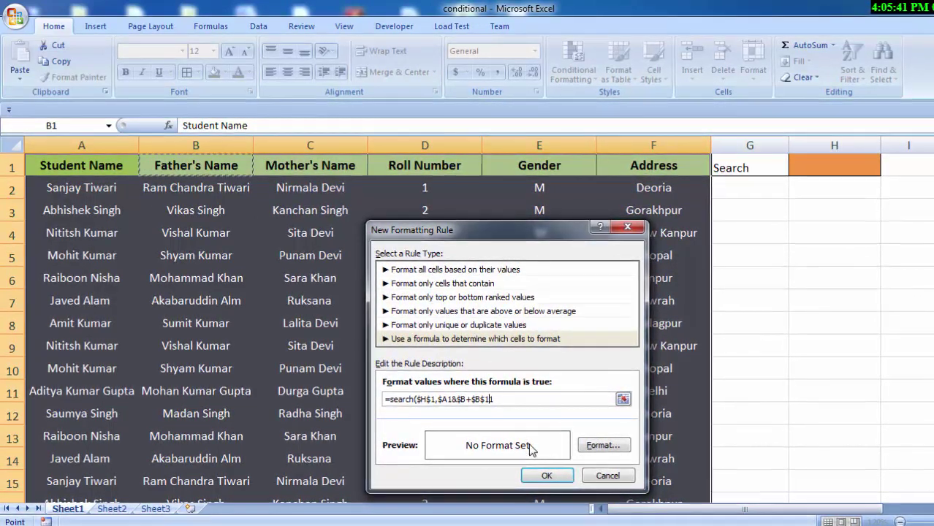
type("&1")
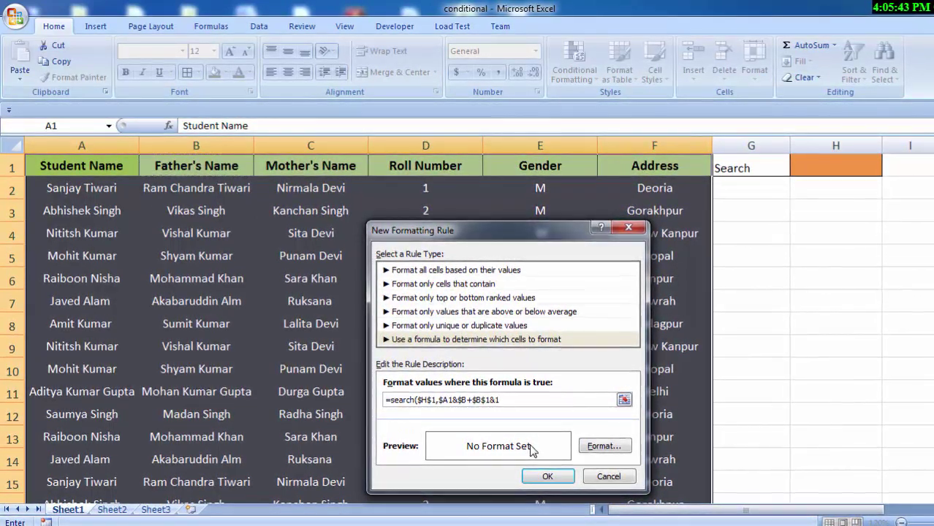
key("BackSpace")
key("BackSpace")
key("BackSpace")
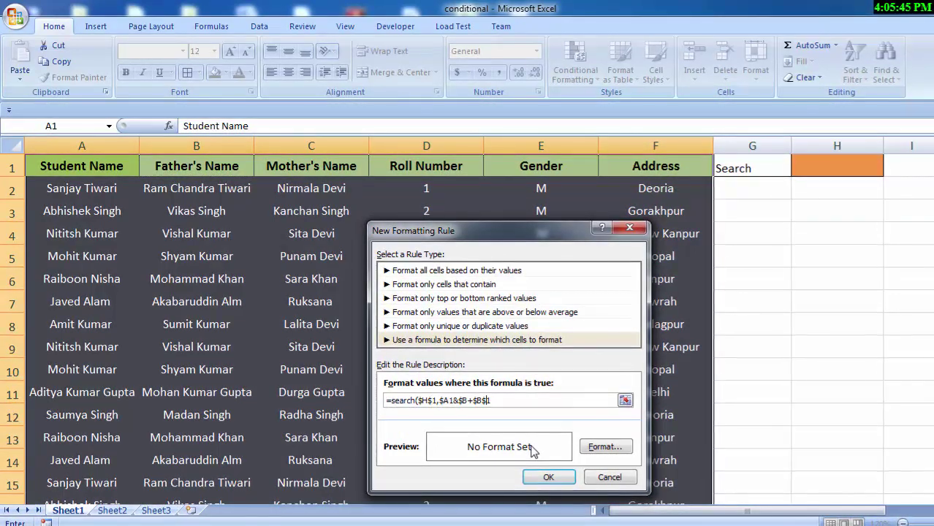
key("BackSpace")
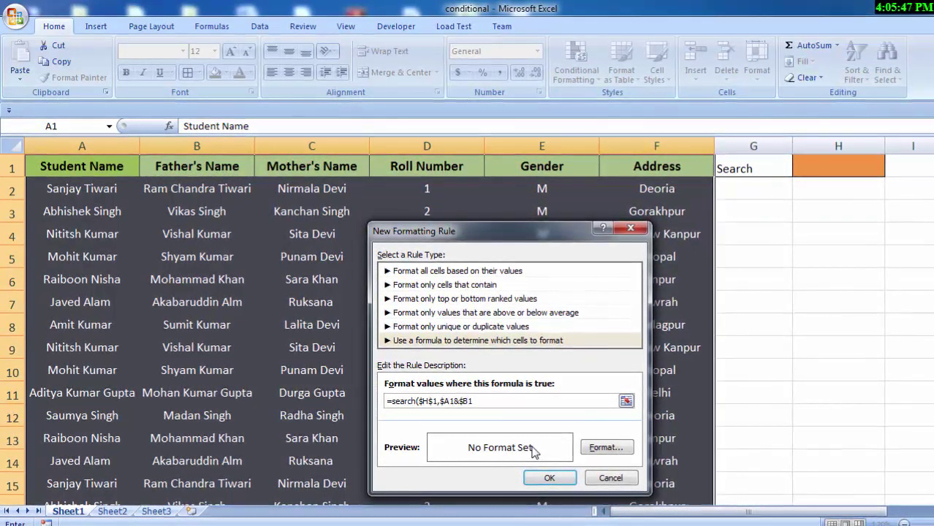
key("BackSpace")
key("BackSpace")
key("BackSpace")
key("BackSpace")
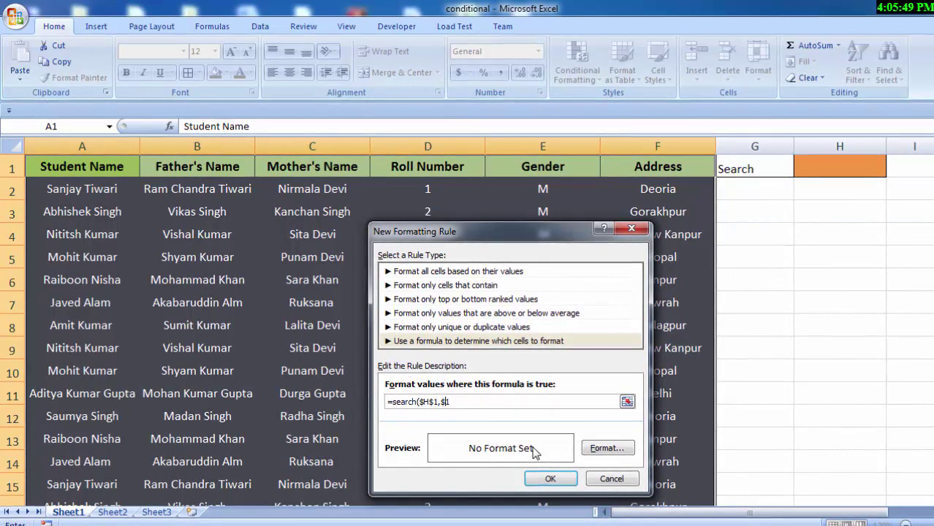
key("BackSpace")
key("BackSpace")
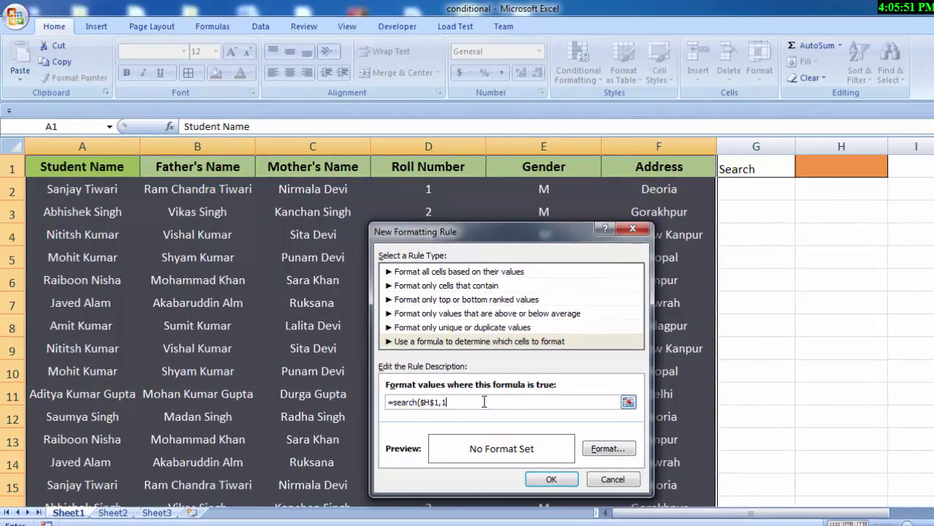
Re-add row-relative $A1&$B1 references for Student Name and Father's Name.
left_click(56, 167)
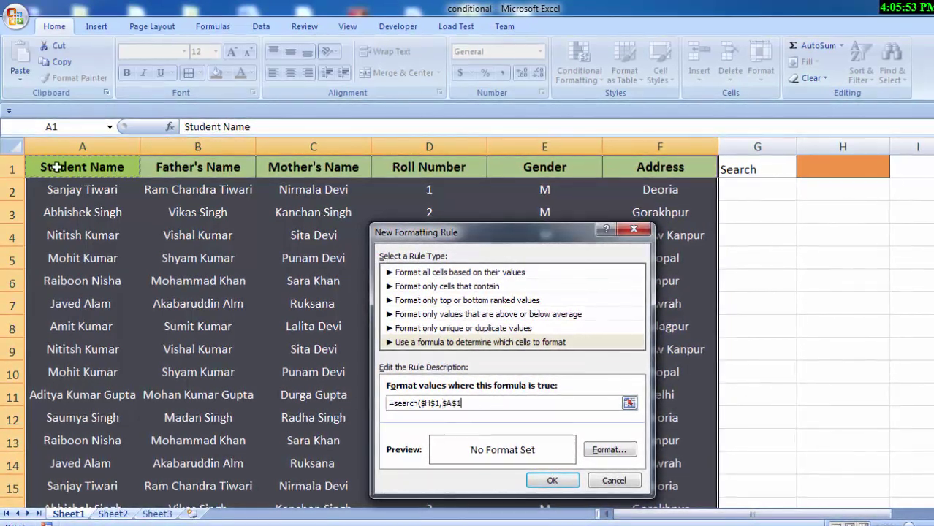
left_click(454, 404)
key("Delete")
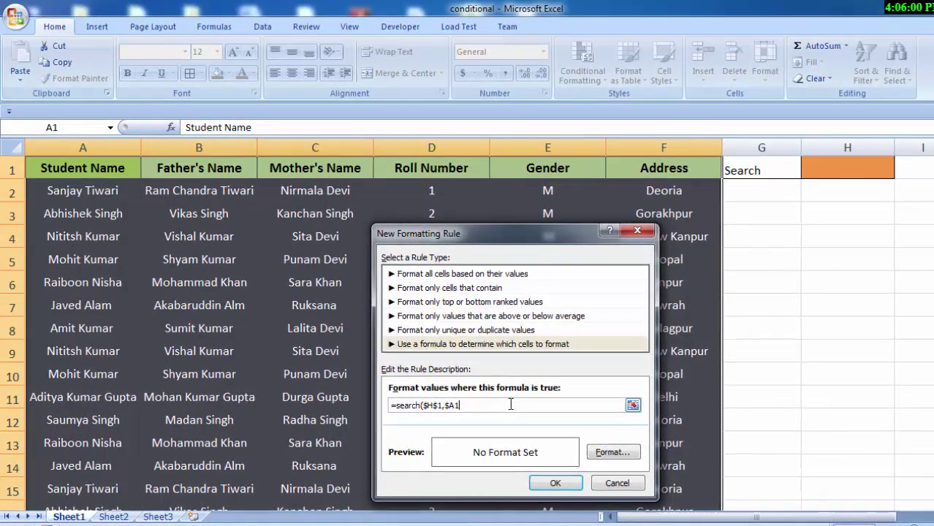
type("&")
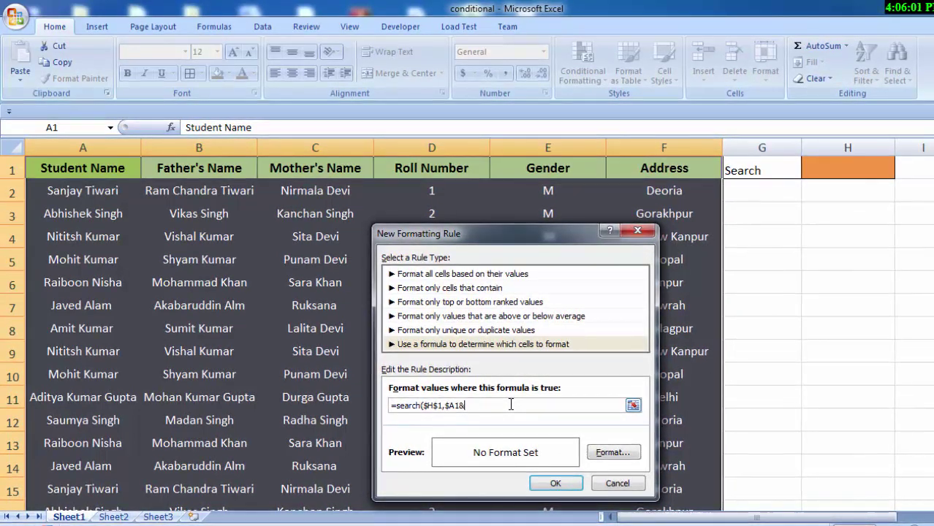
left_click(176, 168)
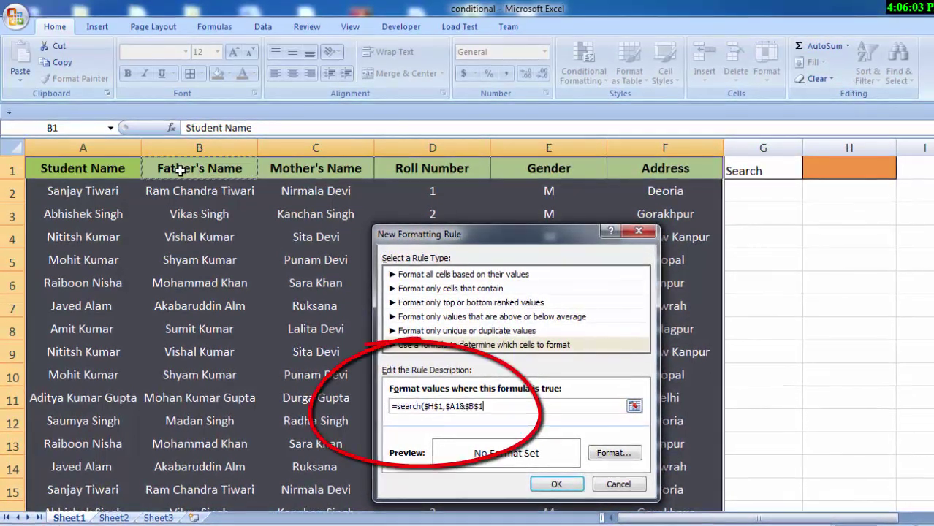
left_click(484, 406)
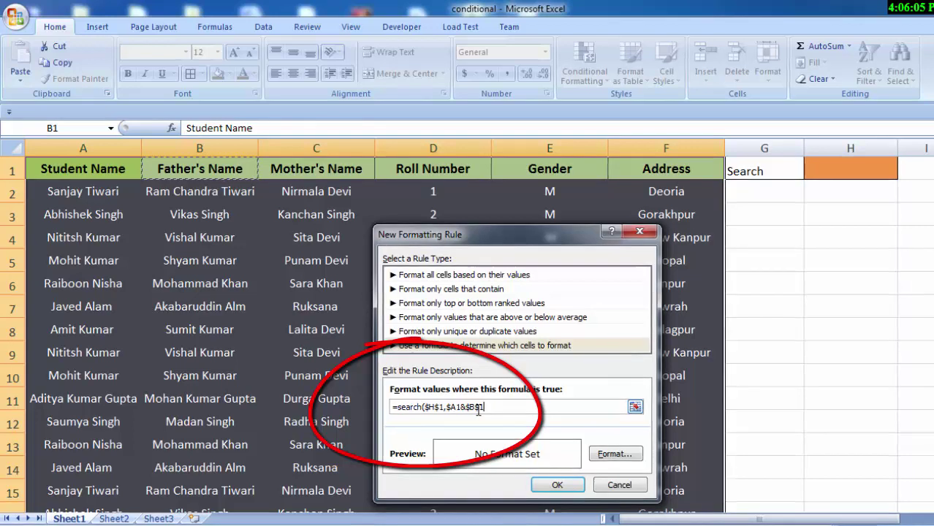
key("BackSpace")
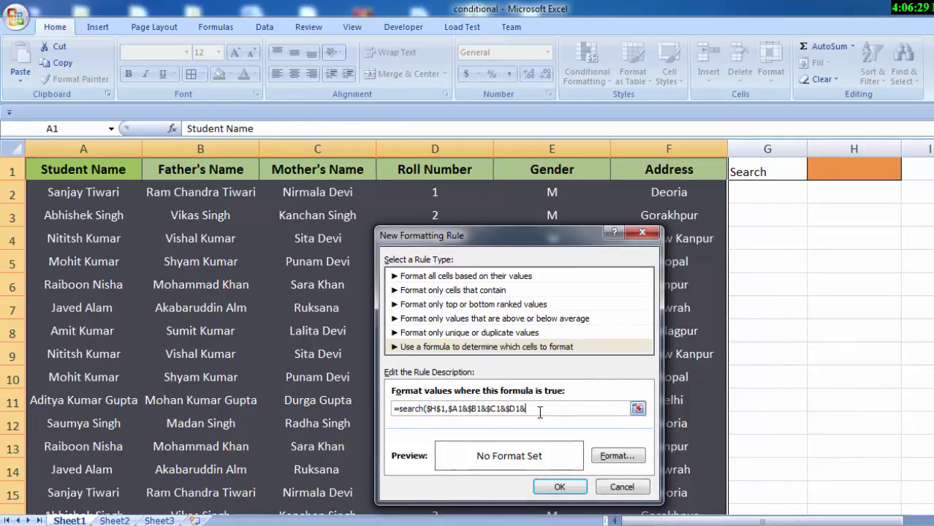
Append the remaining column references through Address, ending with a row-relative $F1.
left_click(537, 172)
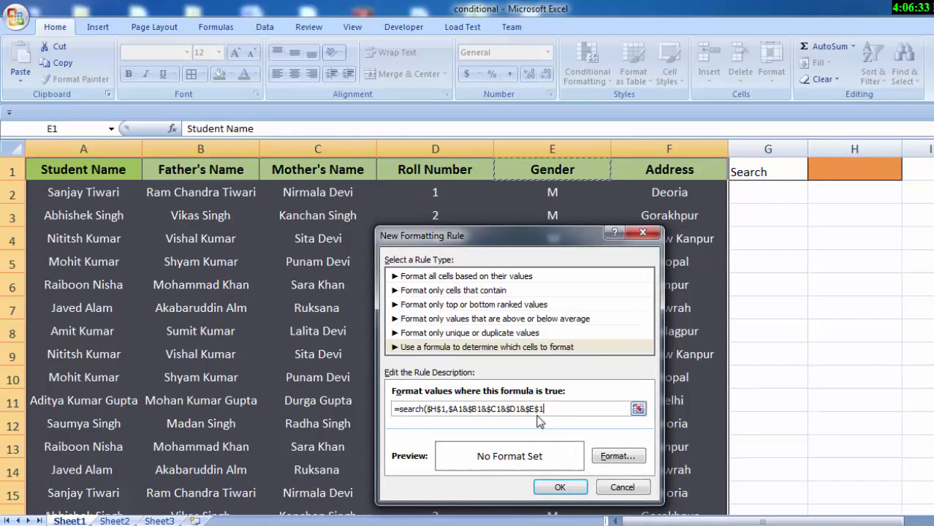
left_click(535, 486)
type("&")
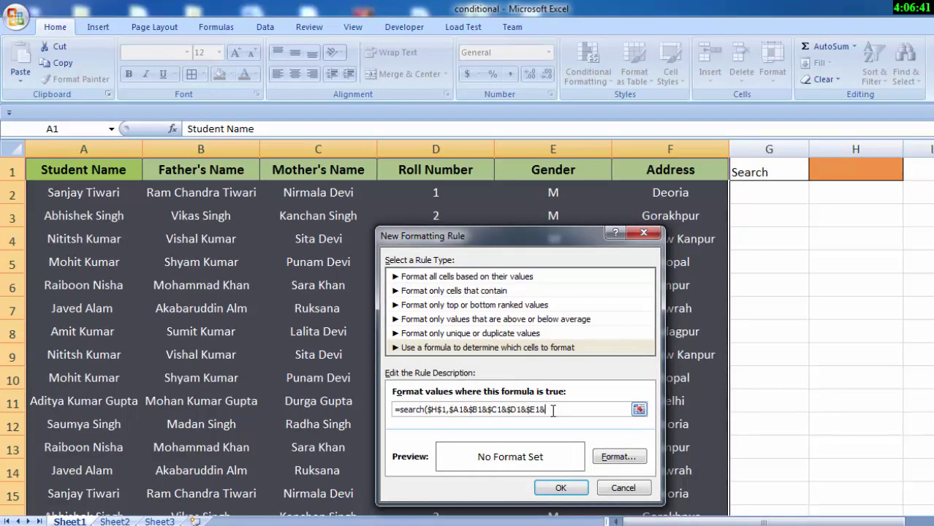
left_click(657, 177)
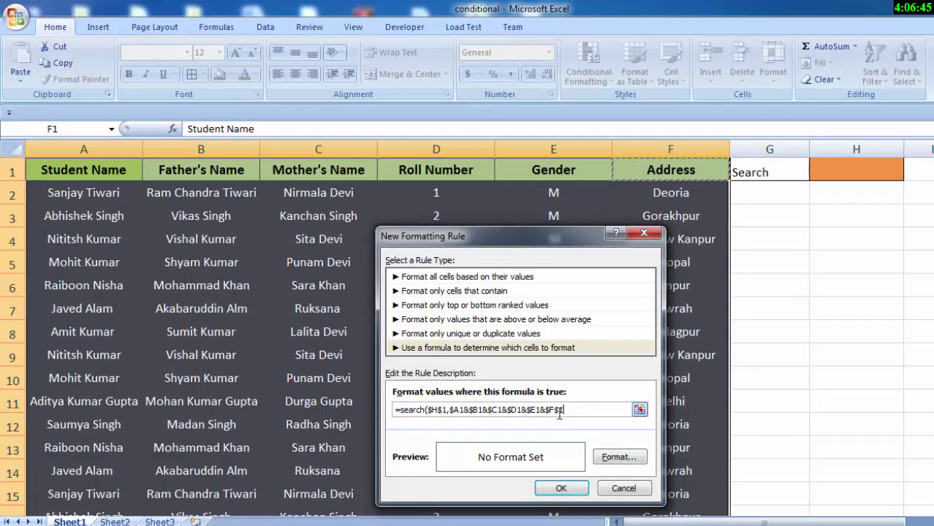
left_click(561, 411)
key("Left")
key("BackSpace")
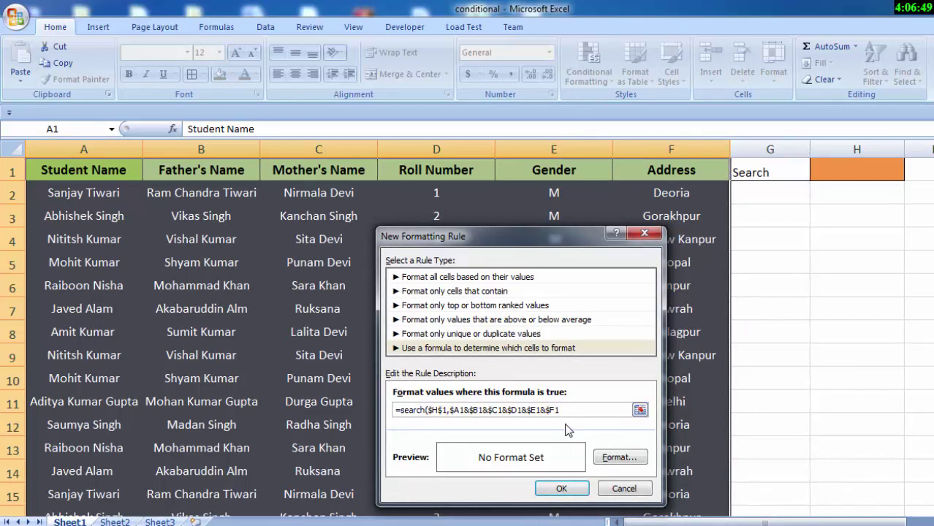
Close the formula with ')' and set the rule's format to a solid red fill.
type(")")
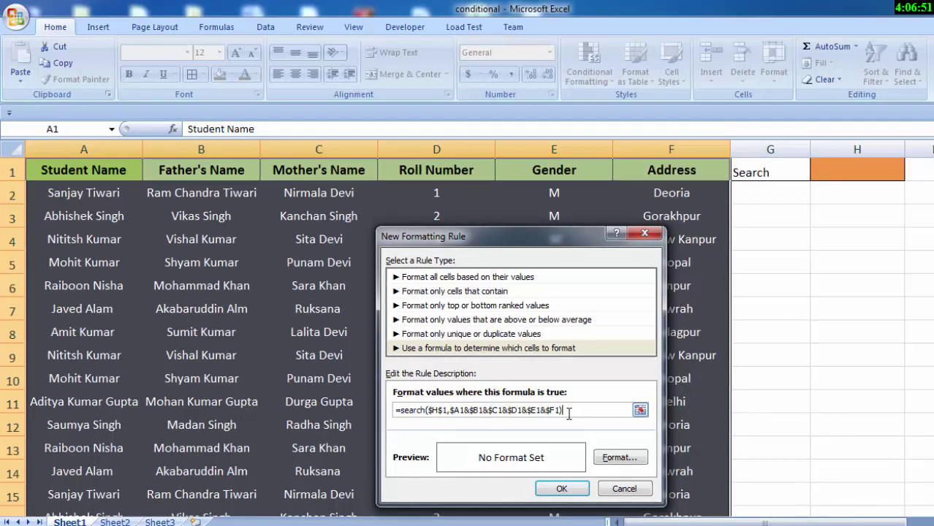
left_click(620, 457)
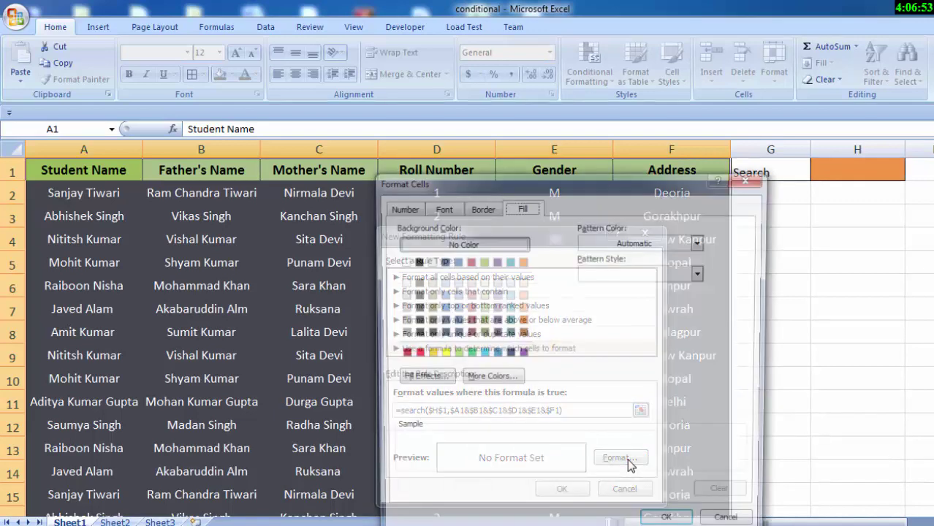
left_click(528, 209)
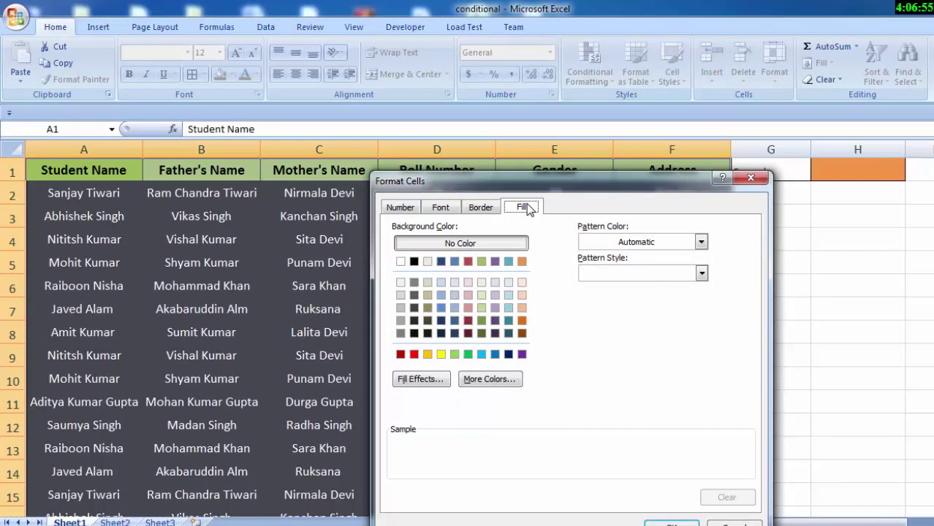
left_click(483, 207)
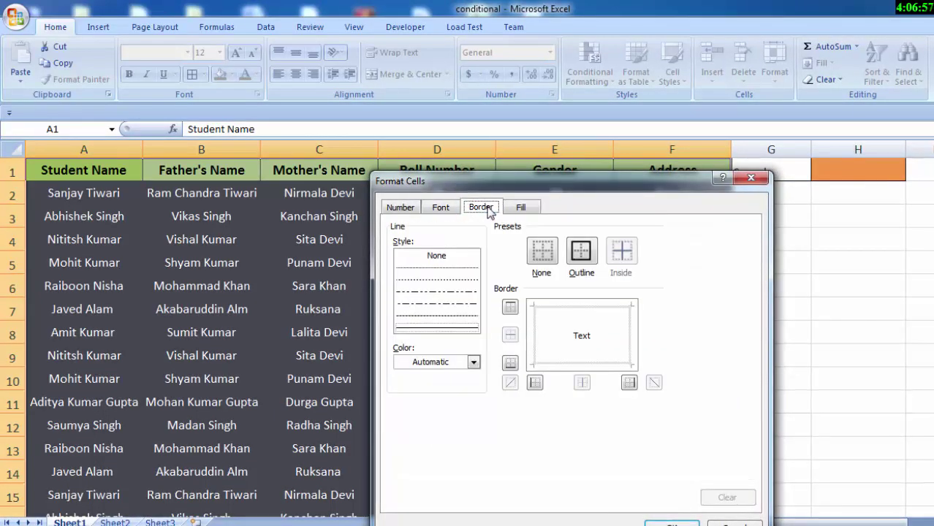
left_click(523, 208)
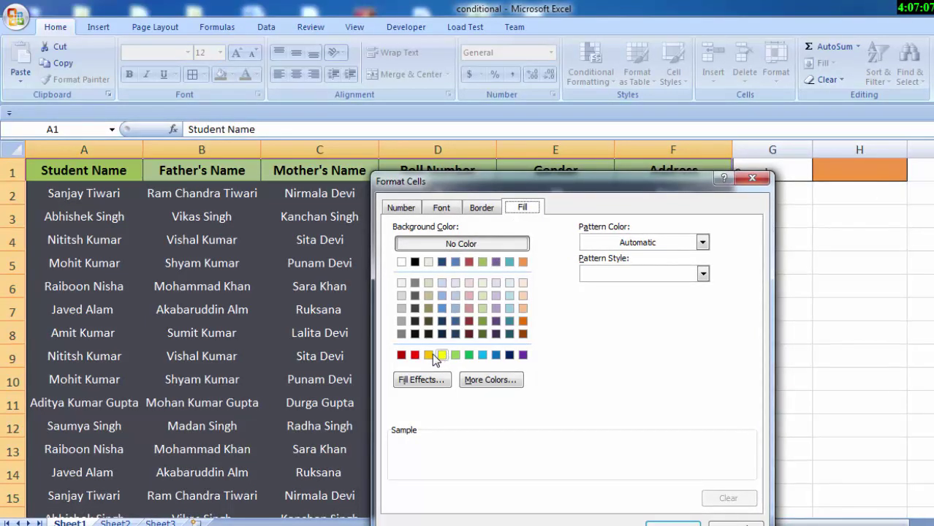
left_click(414, 355)
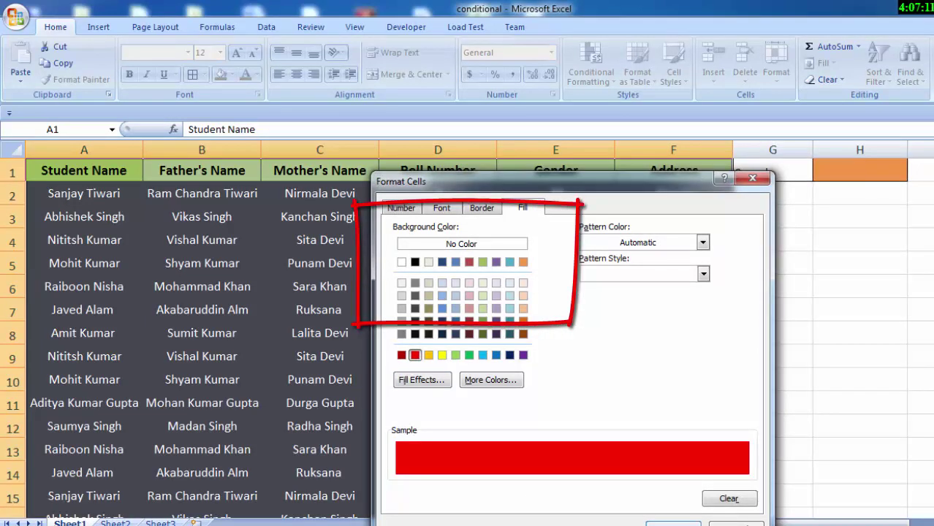
left_click(661, 523)
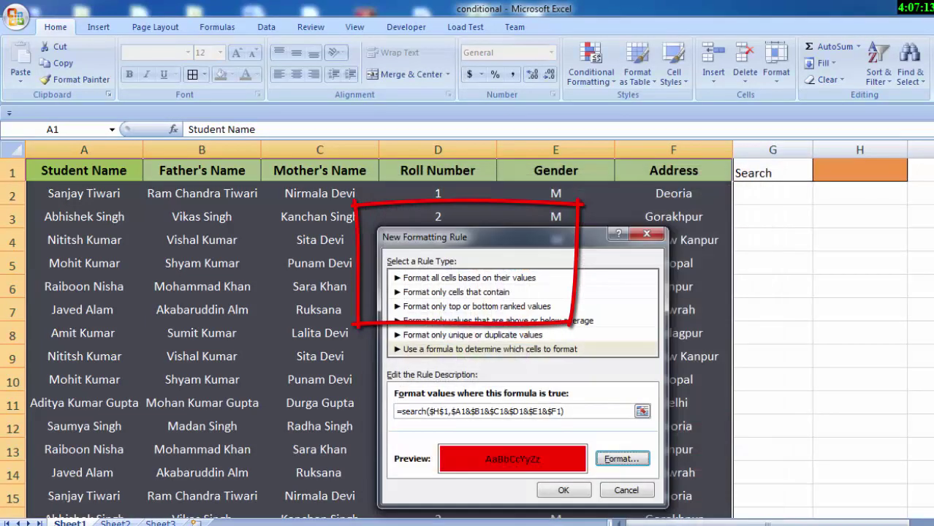
Apply the rule, turning every student row red while H1 is empty, then select H1.
left_click(564, 490)
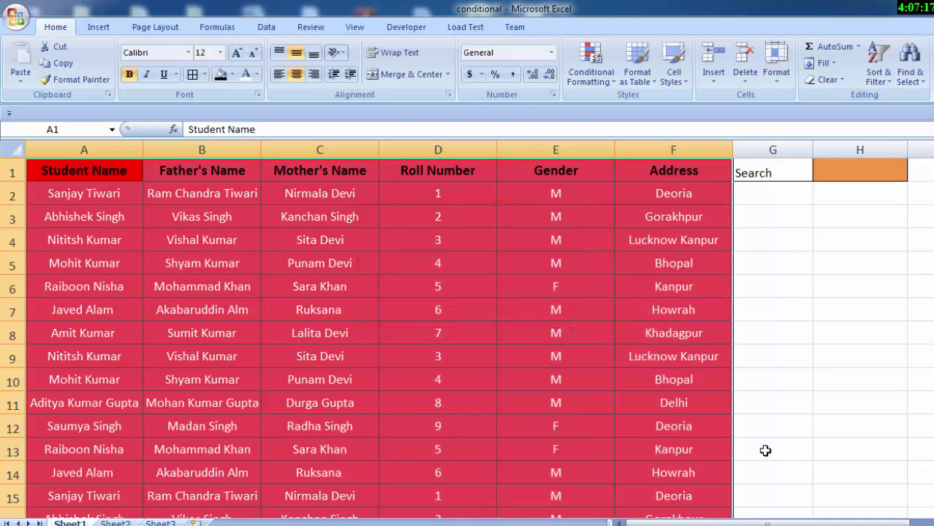
left_click(809, 439)
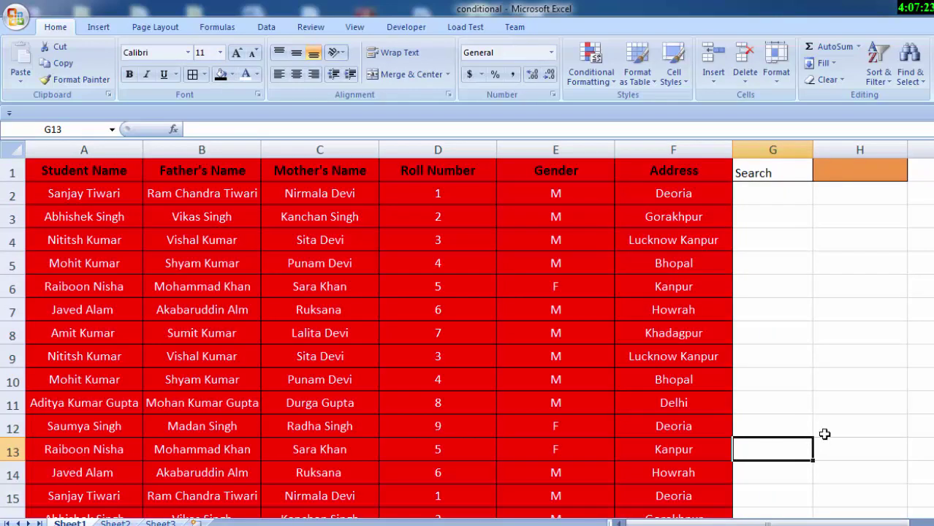
left_click(868, 169)
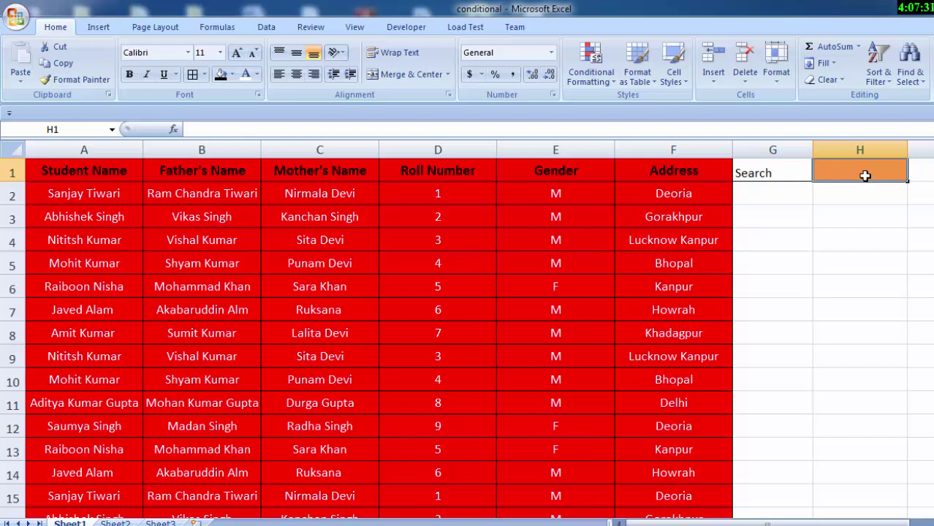
type("M")
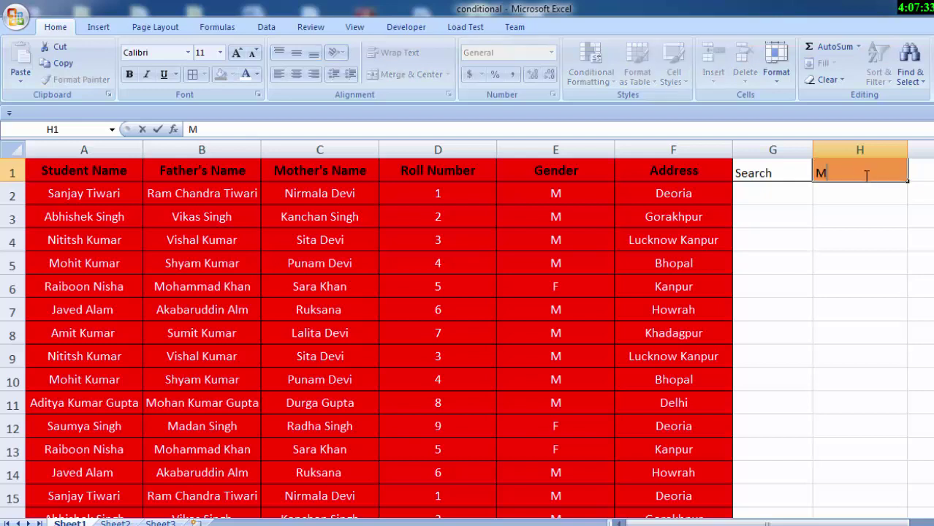
type("M")
key("BackSpace")
key("BackSpace")
type("Sa")
type("njay")
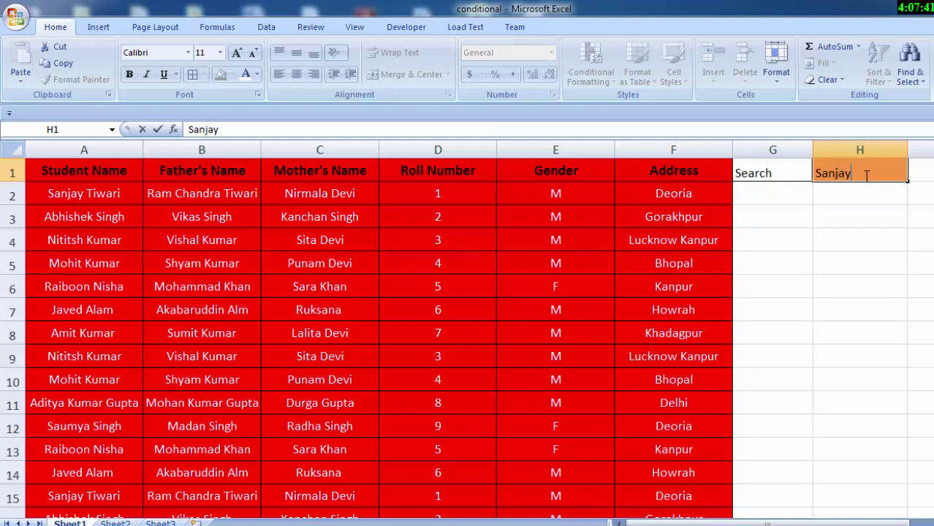
key("Return")
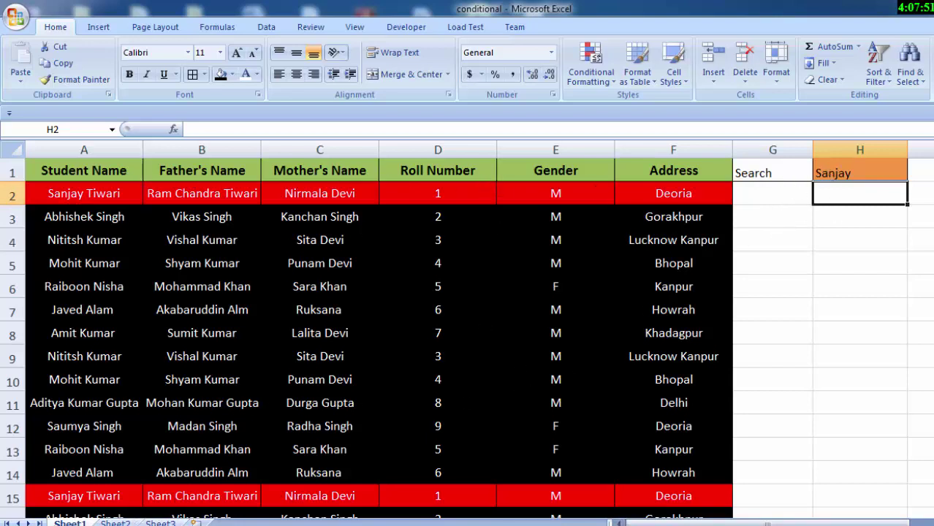
scroll(910, 316, "down", 1)
scroll(910, 315, "up", 1)
left_click(831, 171)
key("BackSpace")
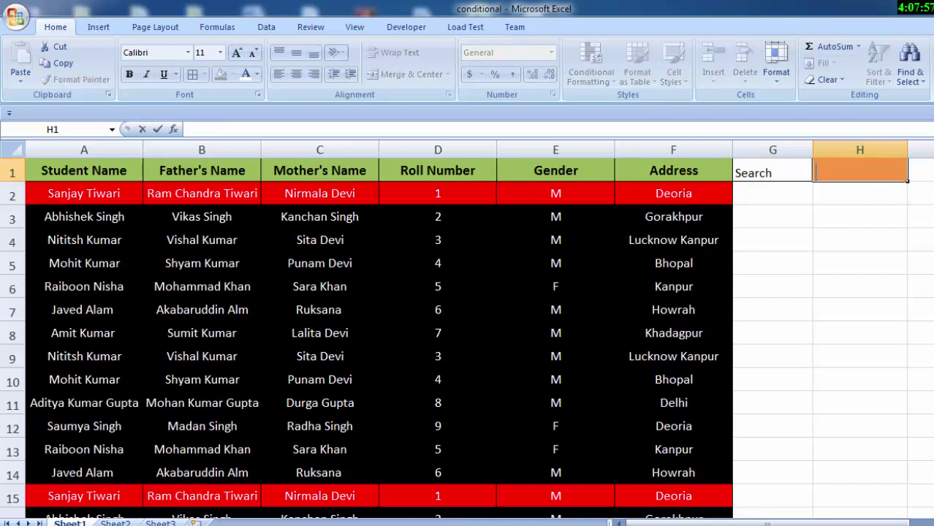
type("mo")
key("Return")
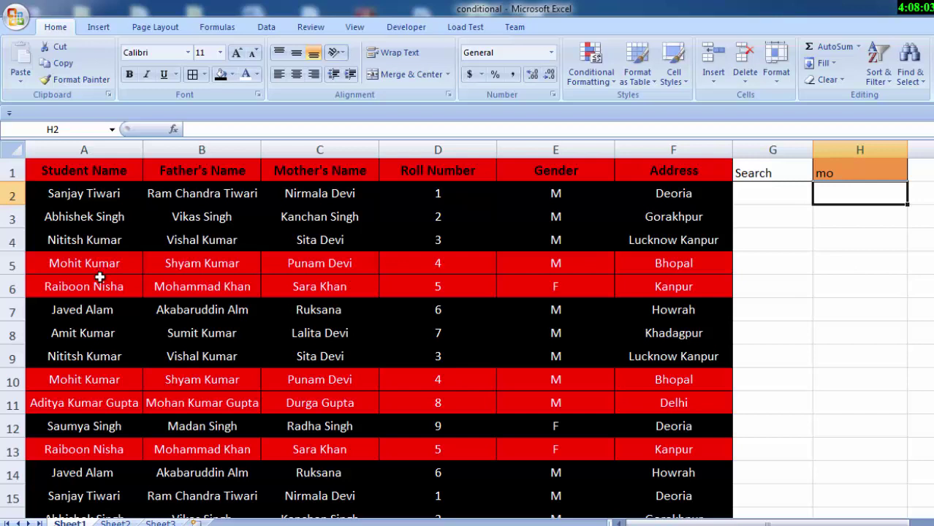
double_click(841, 174)
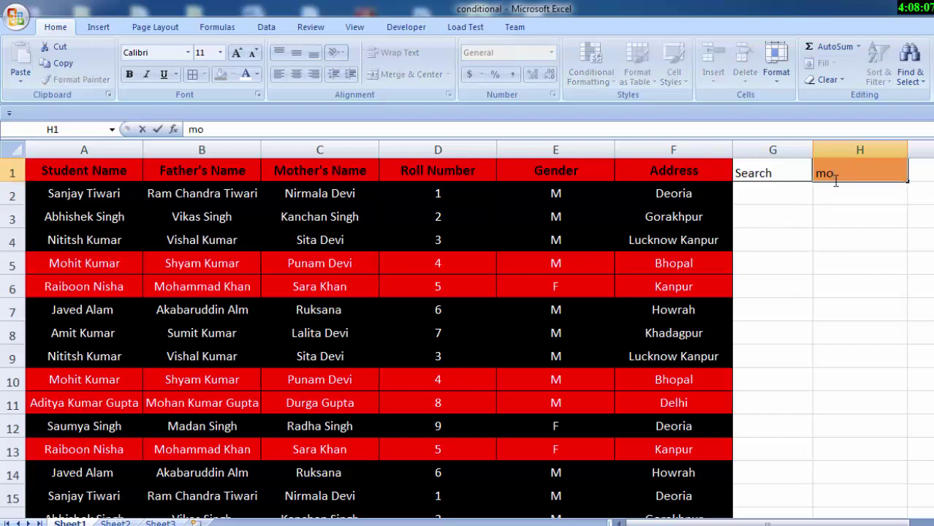
type("h")
key("Return")
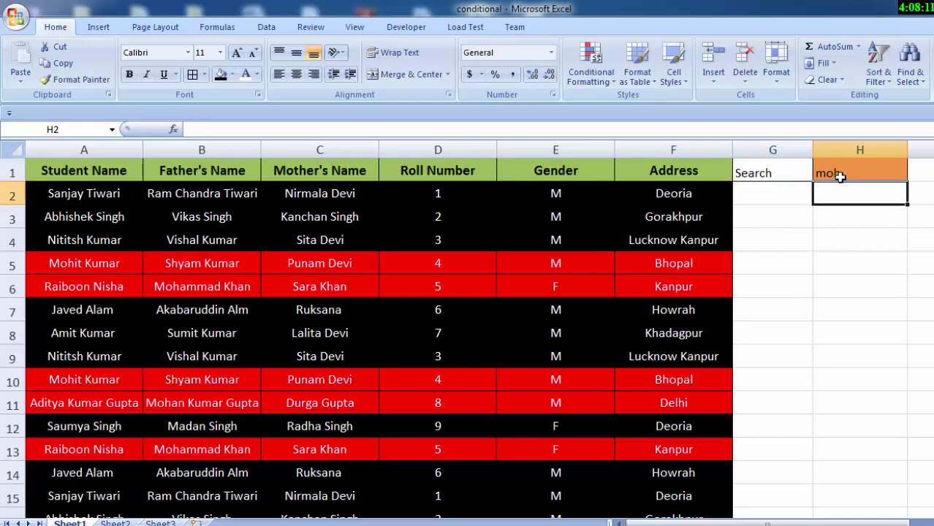
double_click(850, 173)
type("it")
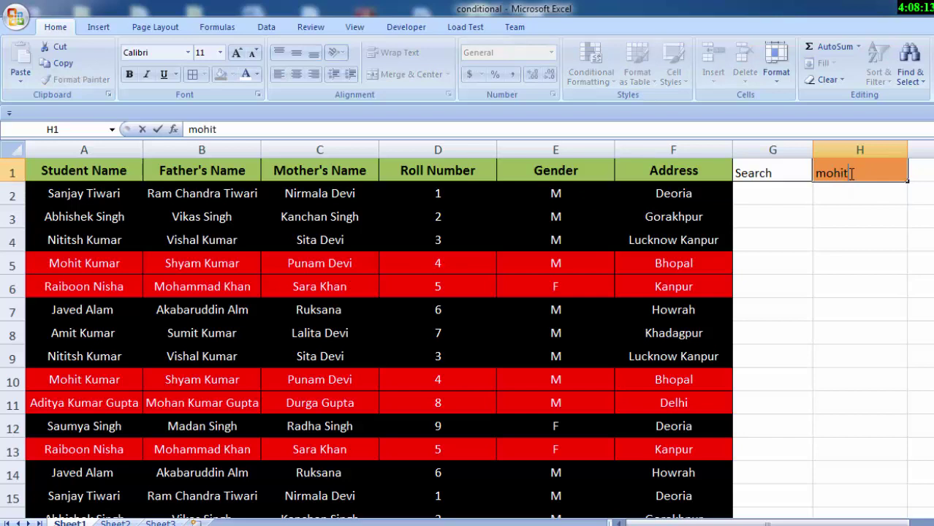
key("Return")
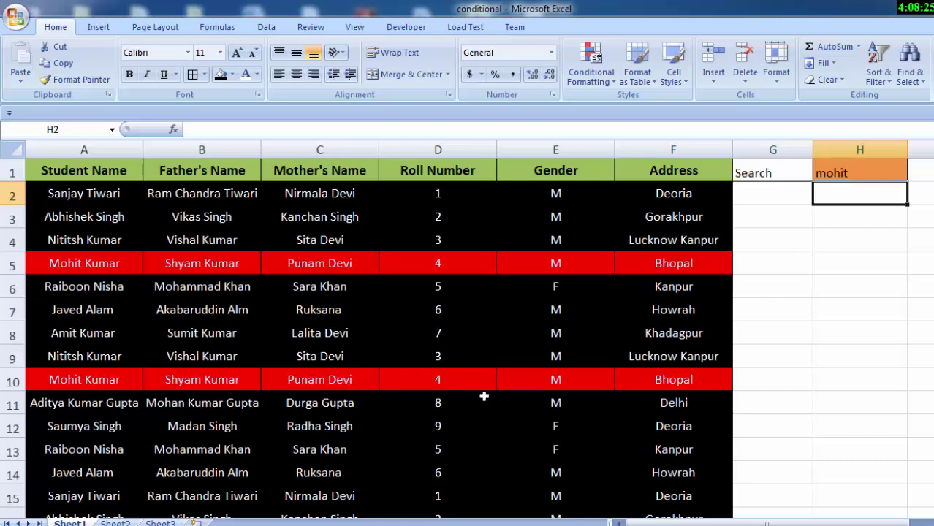
left_click(855, 172)
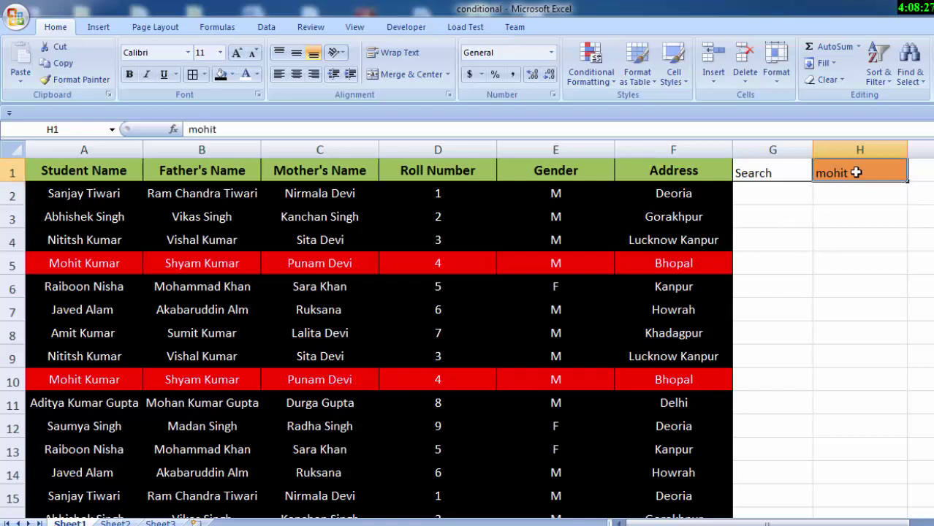
key("BackSpace")
type("A")
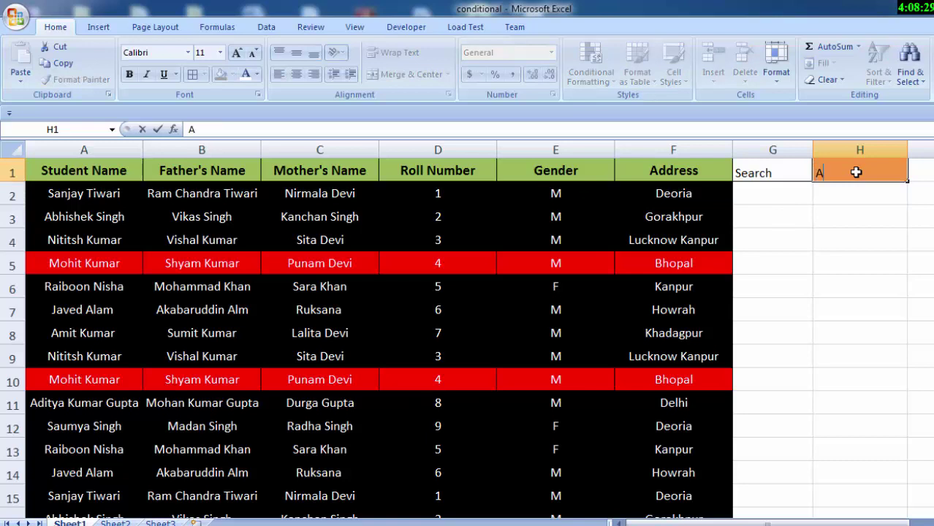
type("bhis")
type("hek")
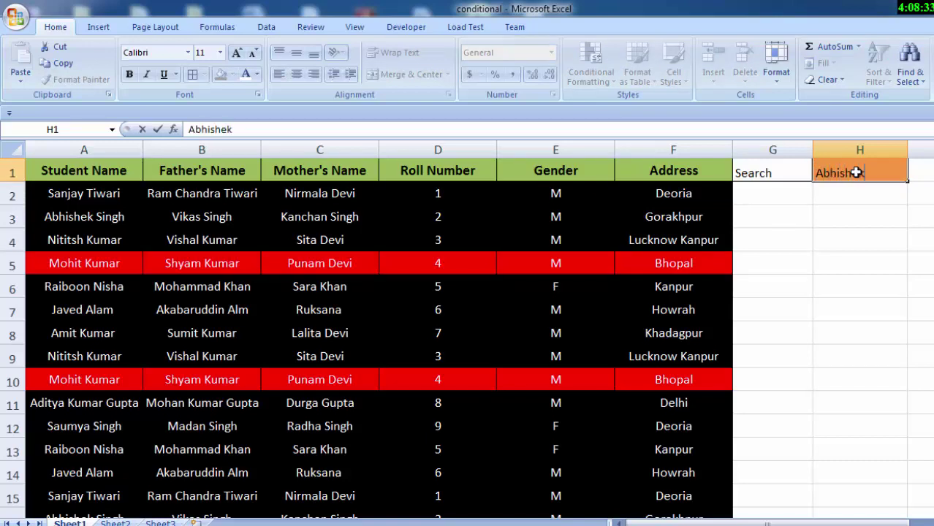
key("Return")
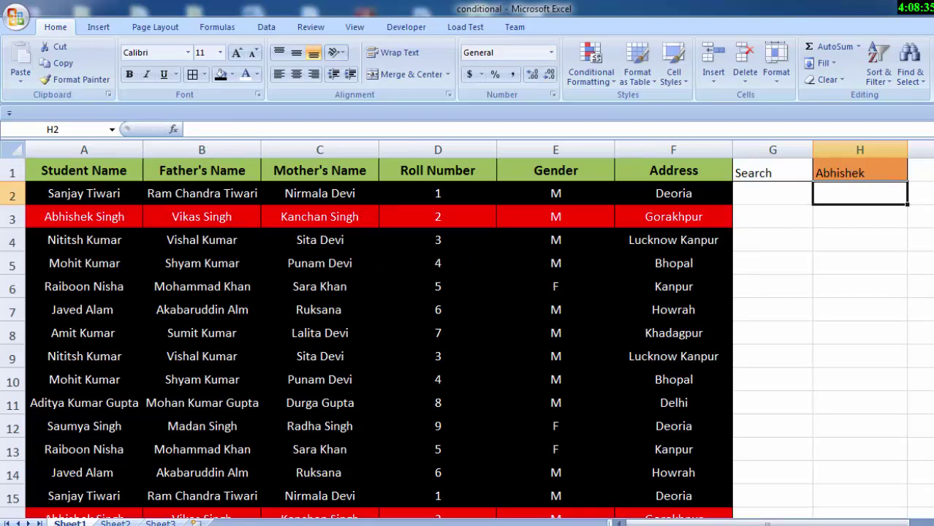
scroll(650, 204, "down", 3)
scroll(650, 203, "down", 1)
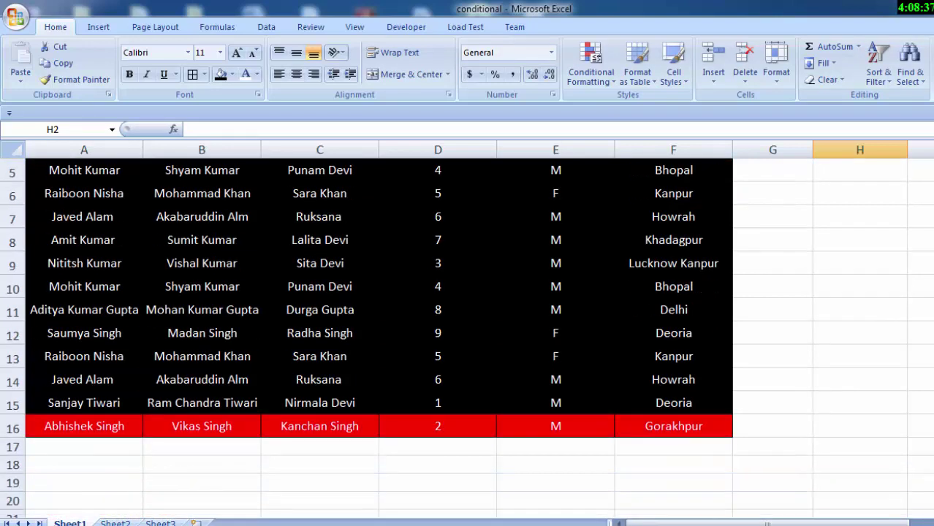
scroll(650, 203, "up", 4)
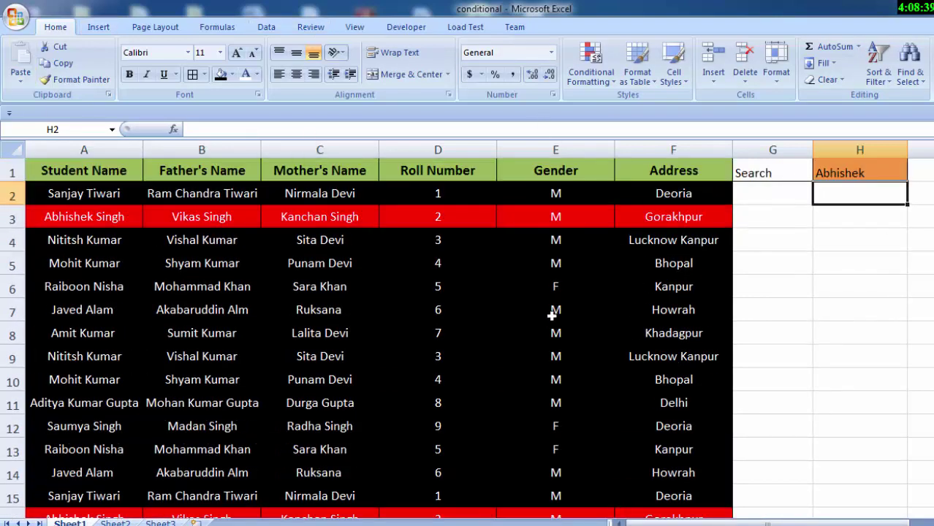